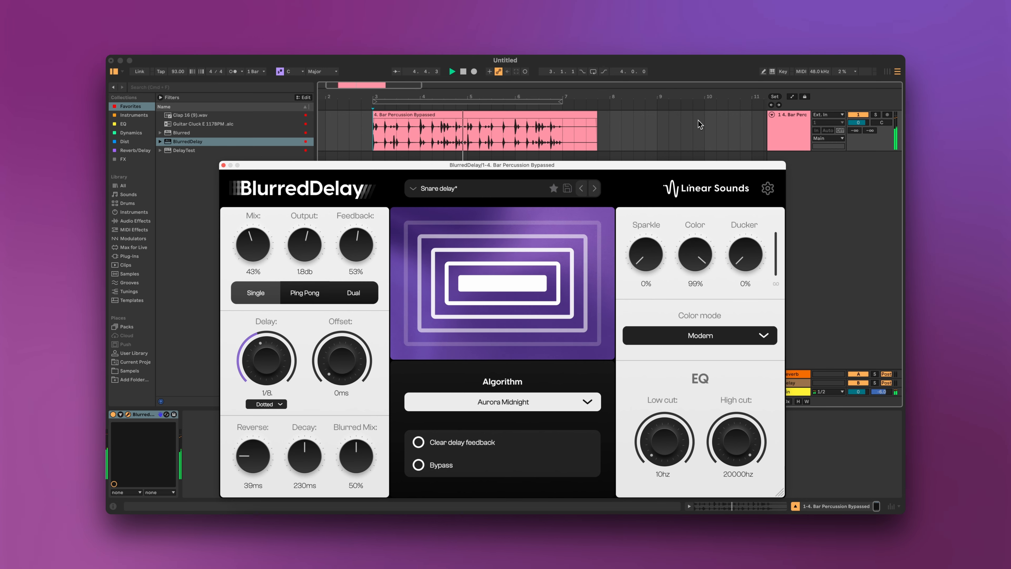
Sweep the Color knob through its color modes on the percussion delay while playing, ending at about 79% in Antique mode.
left_click_drag(696, 255, 695, 303)
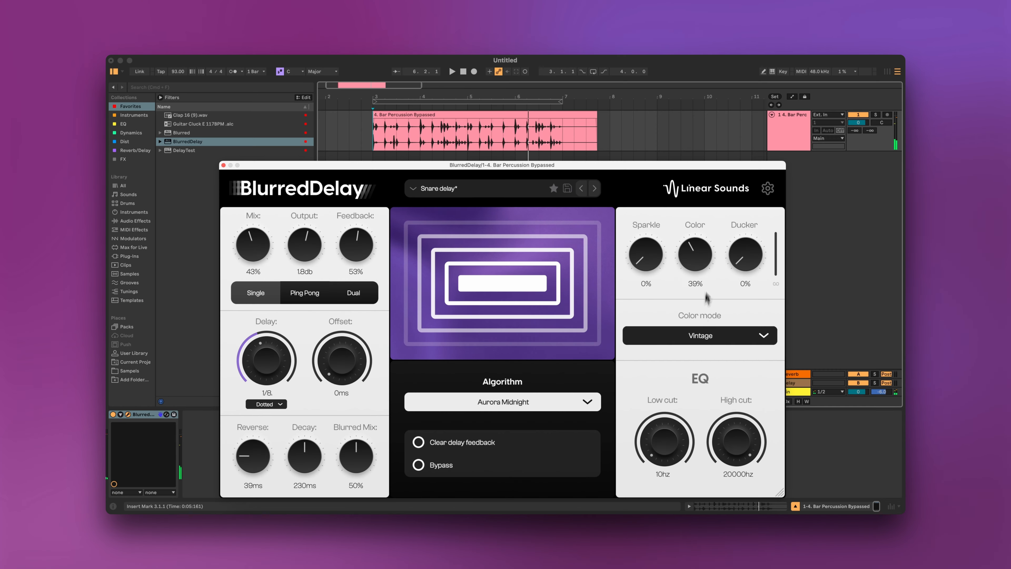
left_click_drag(696, 266, 696, 263)
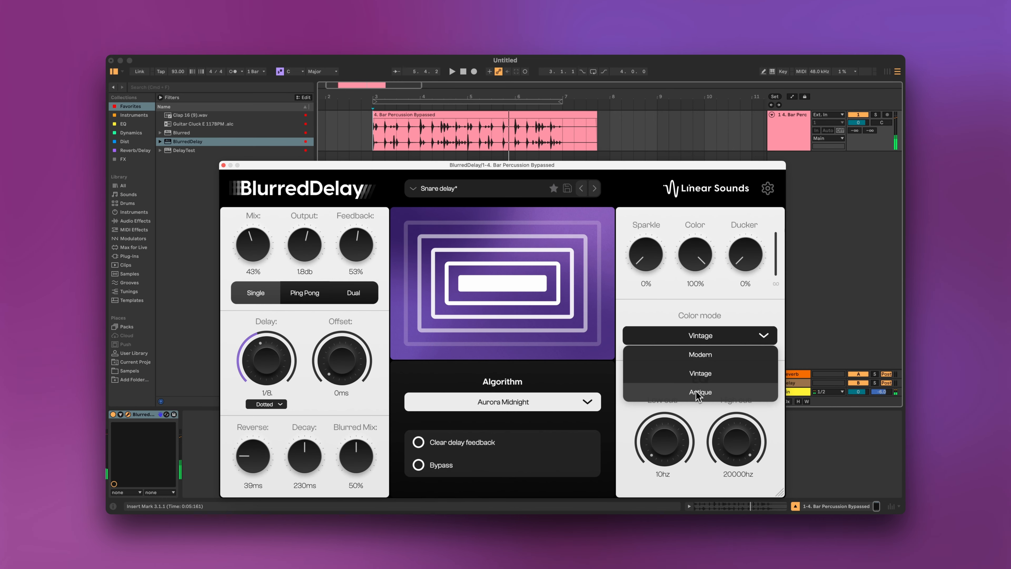
left_click(698, 398)
key("space")
left_click_drag(690, 262, 699, 234)
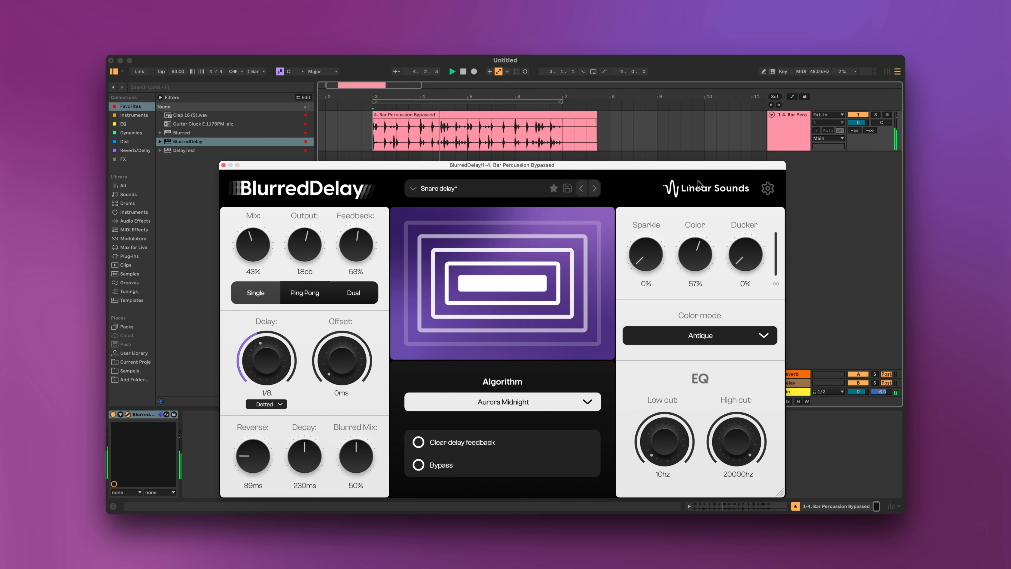
left_click_drag(704, 155, 704, 161)
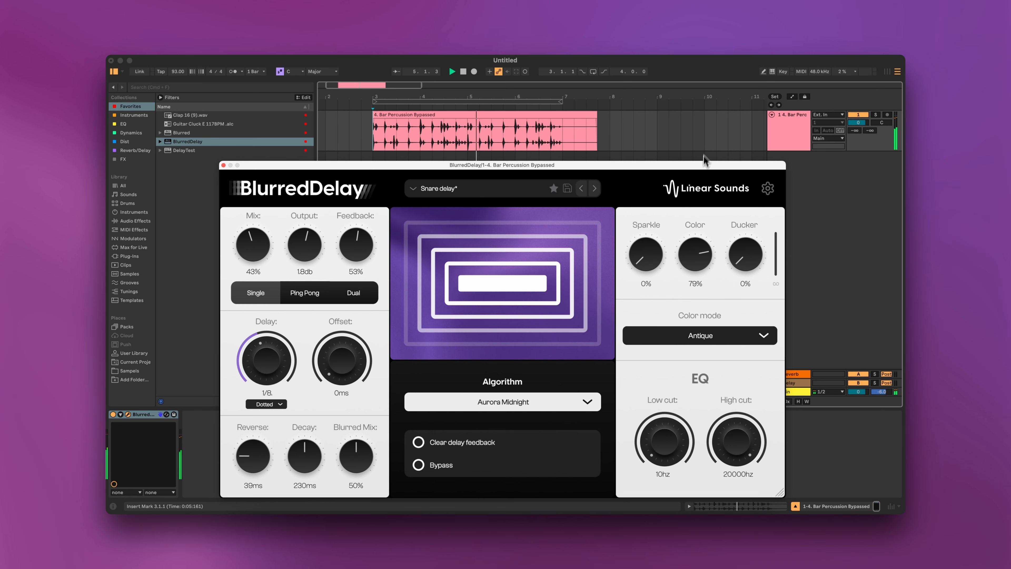
left_click_drag(699, 262, 701, 263)
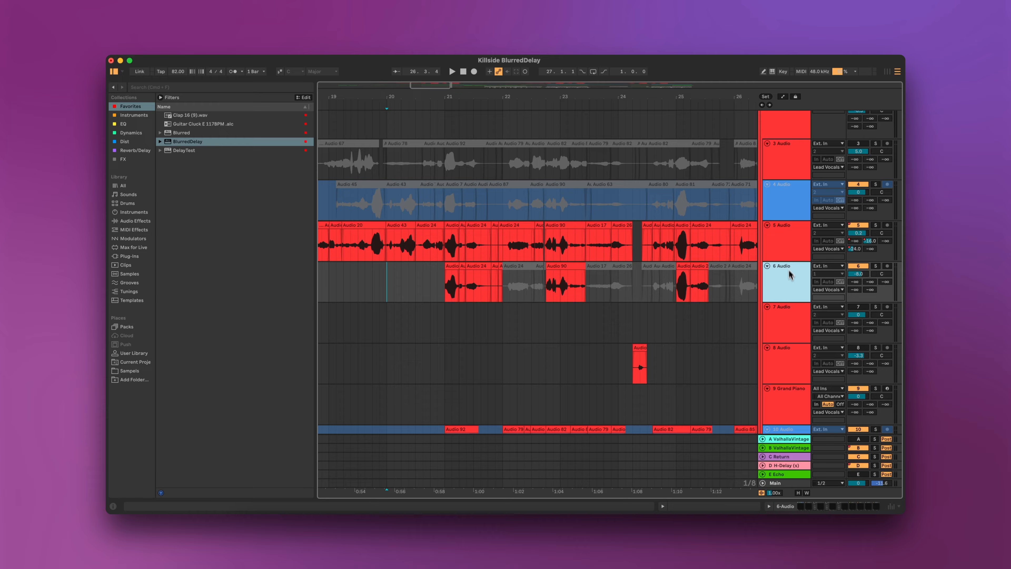
Play back the vocal tracks from around bar 20 and inspect the BlurredDelay return plugin.
scroll(786, 239, "up", 2)
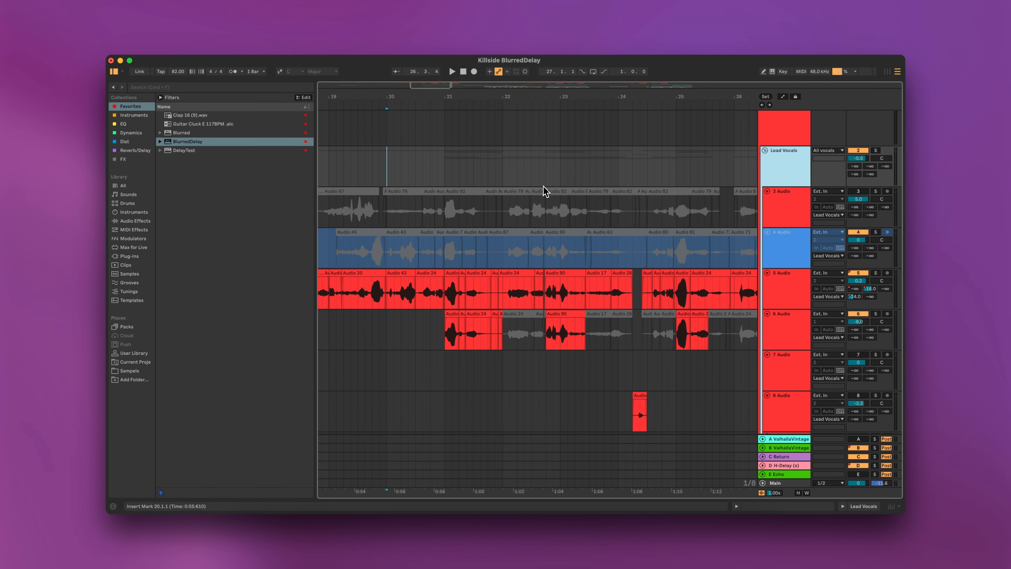
key("space")
left_click(388, 180)
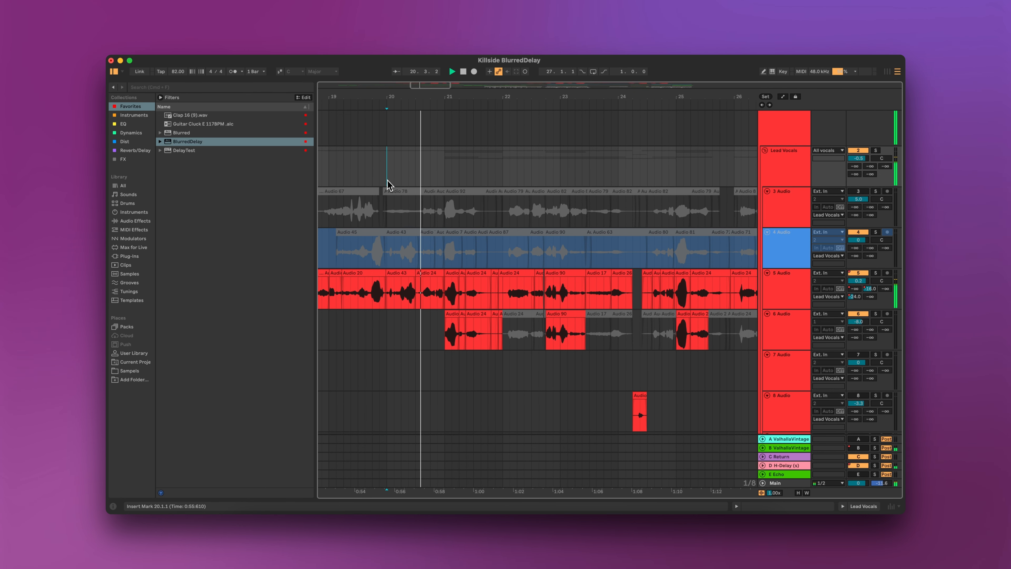
left_click(444, 183)
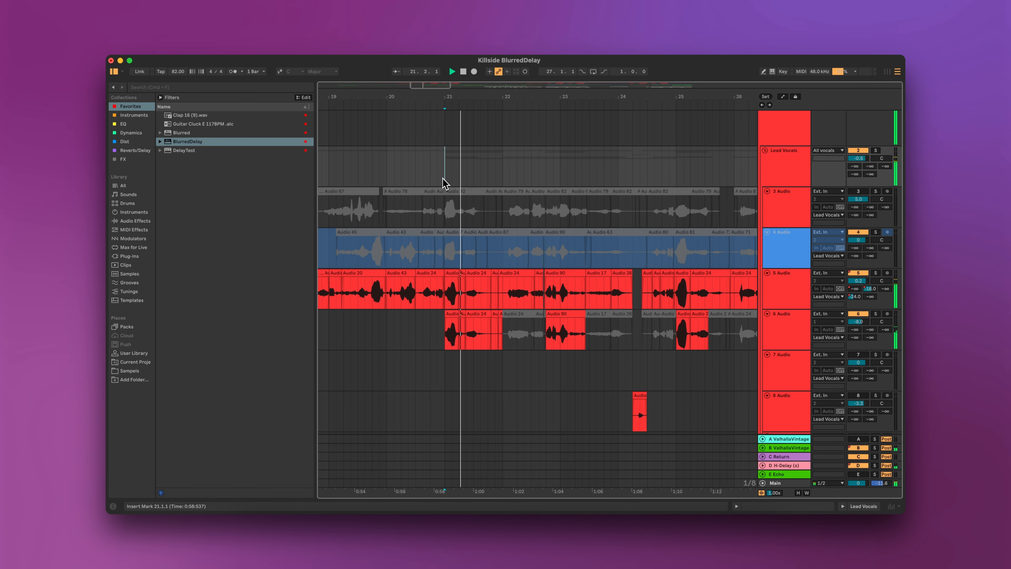
left_click(387, 169)
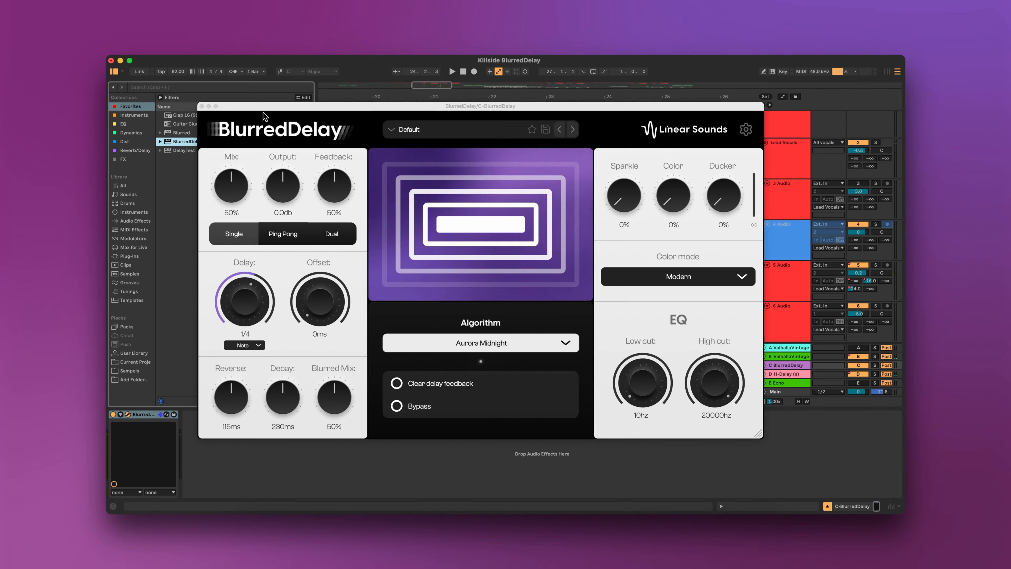
left_click_drag(264, 108, 287, 112)
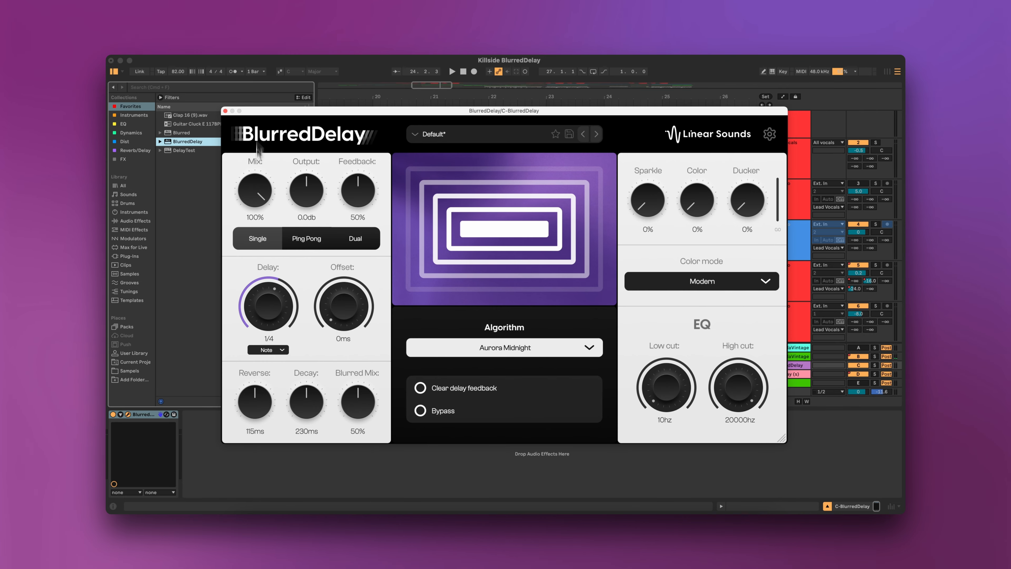
left_click(252, 165)
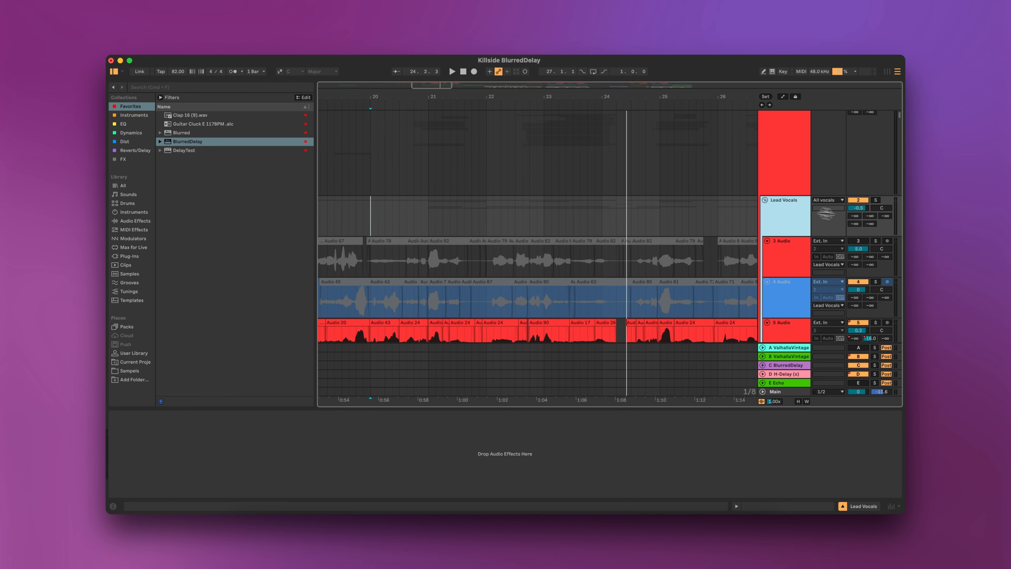
left_click_drag(885, 217, 885, 217)
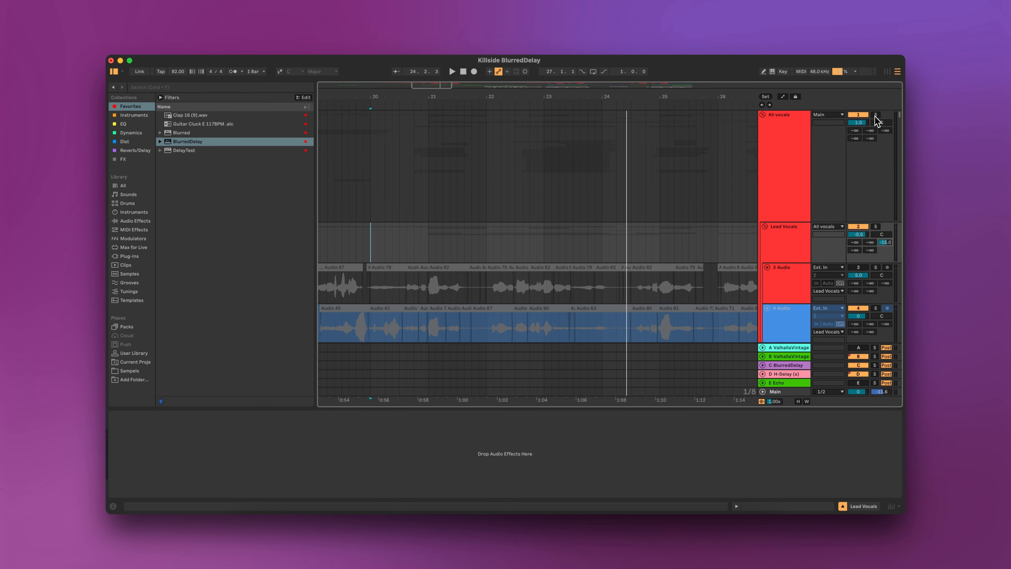
scroll(669, 253, "down", 2)
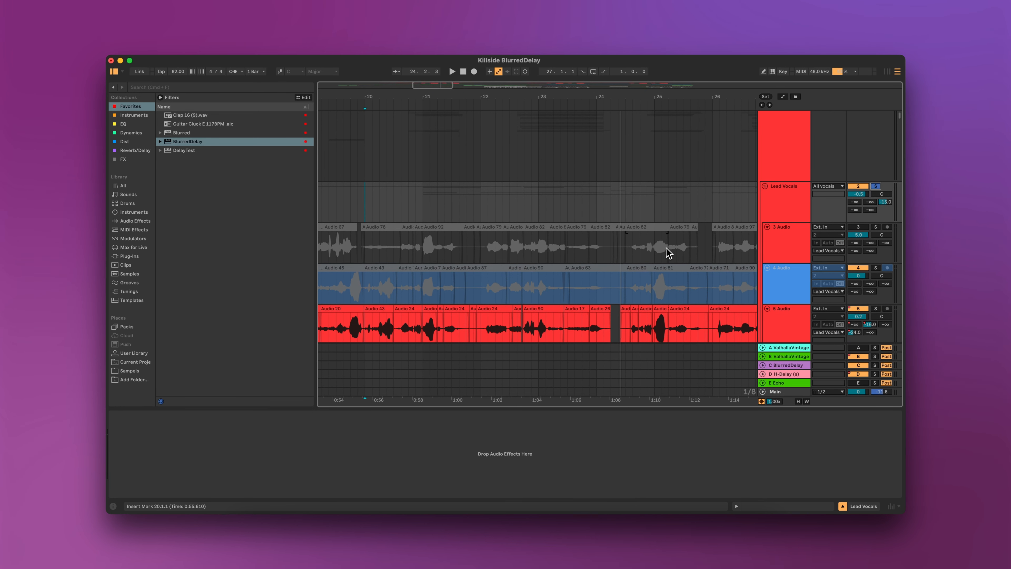
key("space")
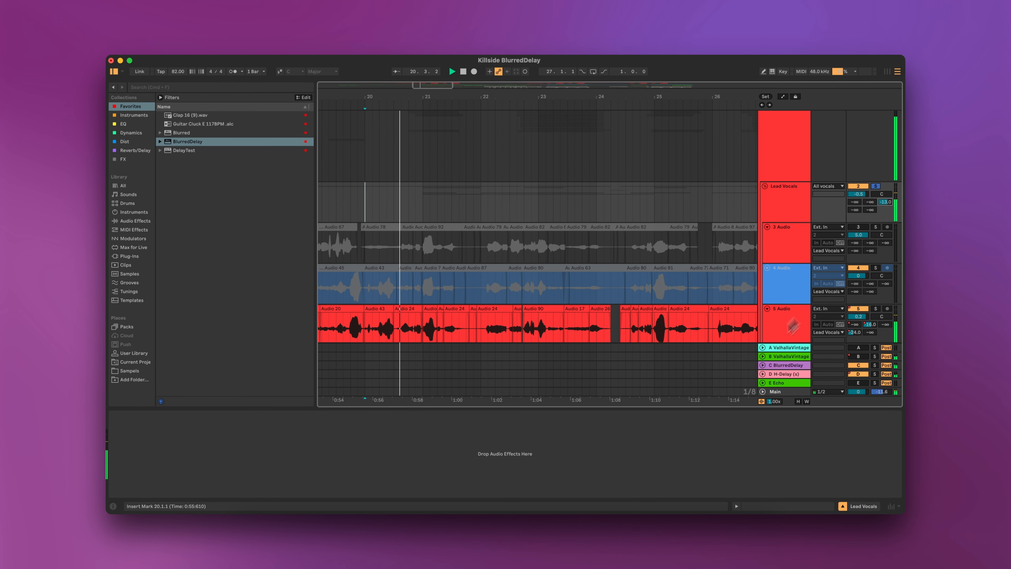
Open the BlurredDelay return track's plugin and switch it to Ping Pong mode with Feedback about 37%.
left_click(791, 365)
left_click(128, 415)
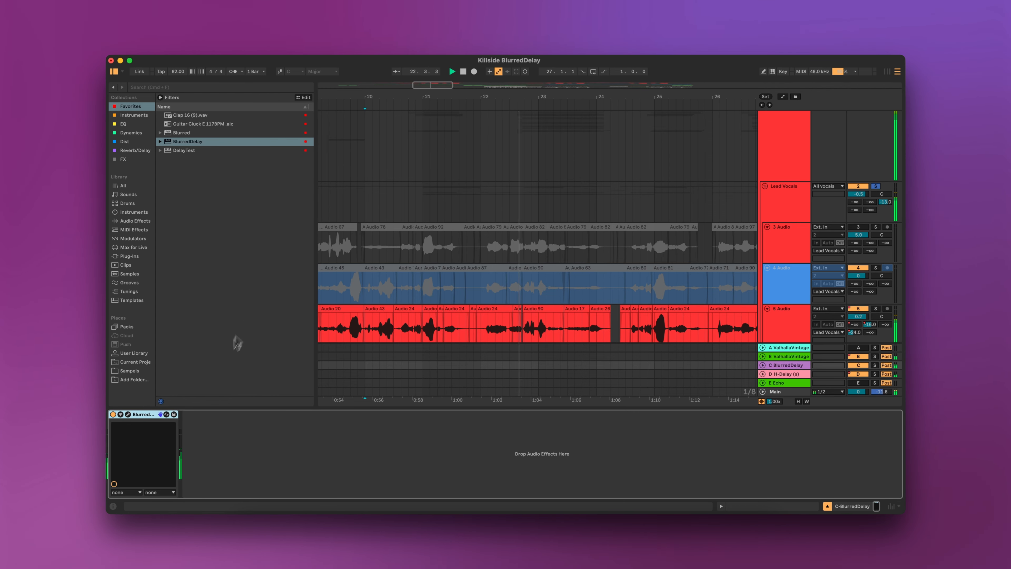
left_click(128, 414)
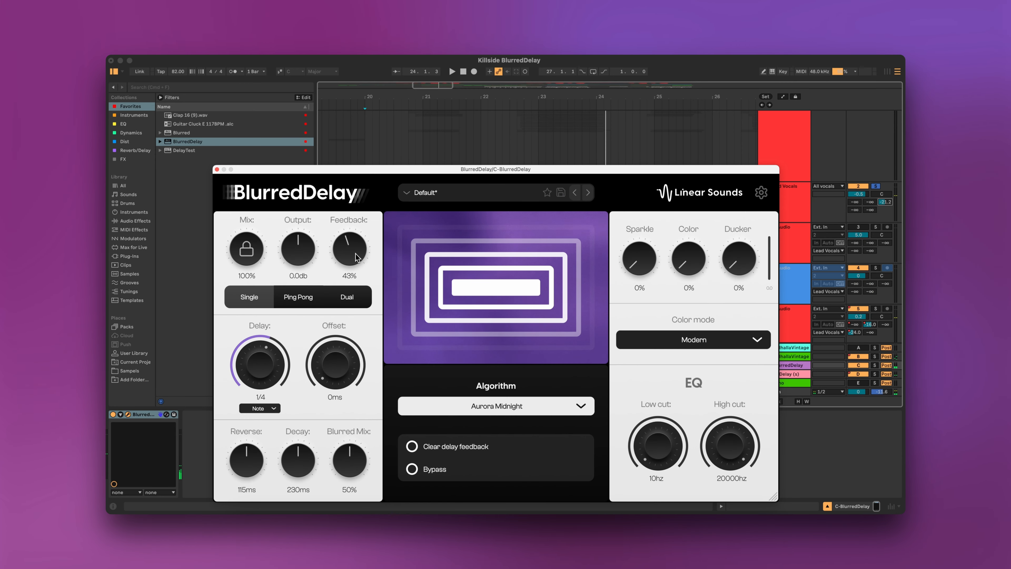
left_click_drag(356, 258, 353, 261)
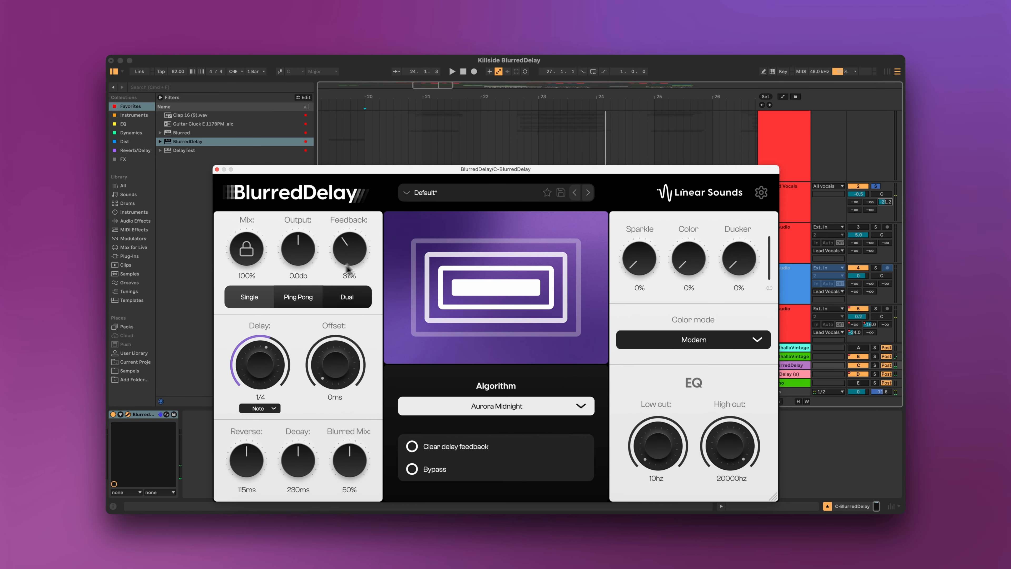
left_click(290, 302)
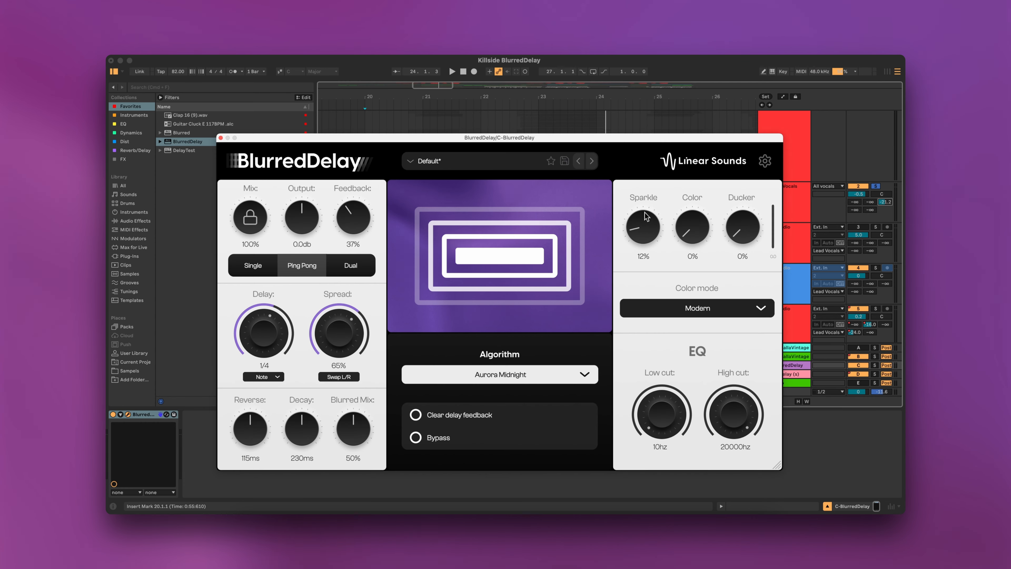
Raise Sparkle to about 51% while the vocals play.
left_click_drag(646, 217, 643, 253)
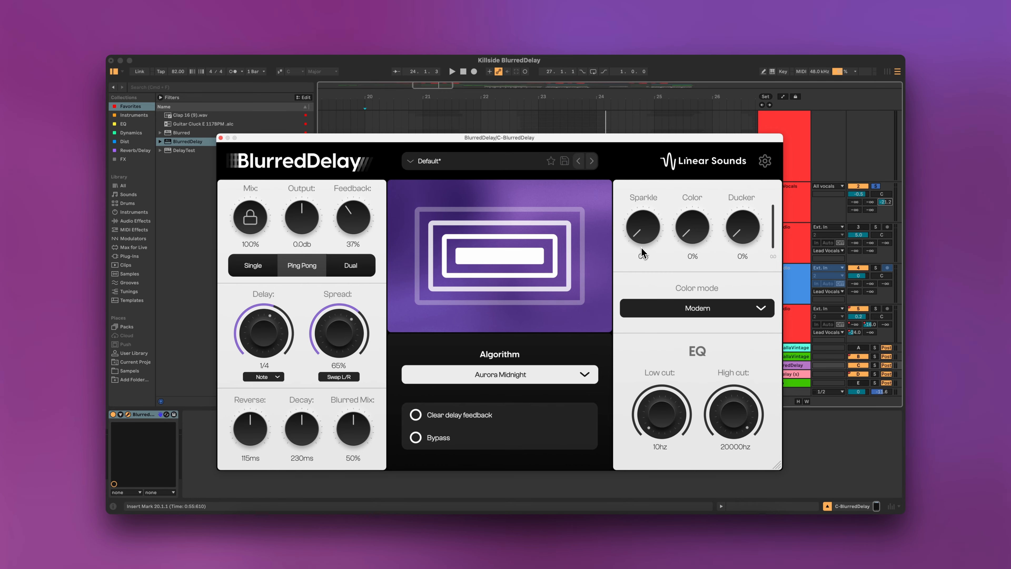
key("space")
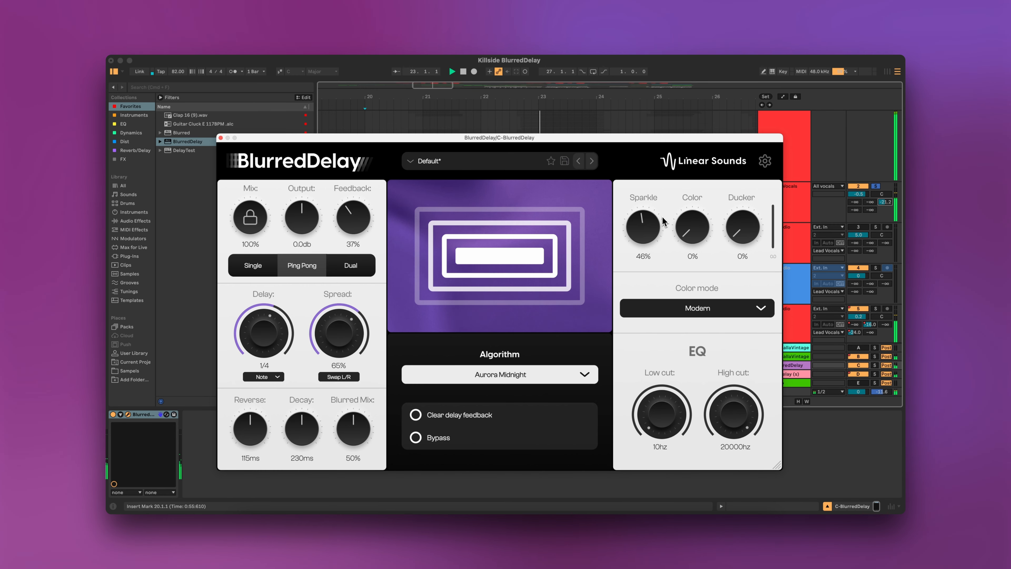
left_click_drag(657, 224, 658, 225)
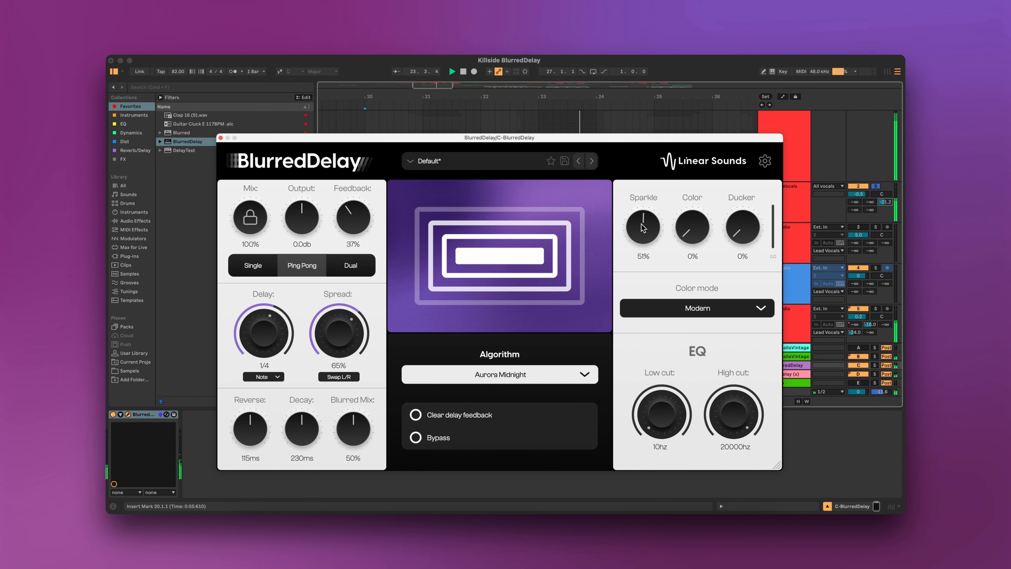
Lower Feedback to 30% and raise Ducker to about 66%.
left_click_drag(354, 224, 356, 231)
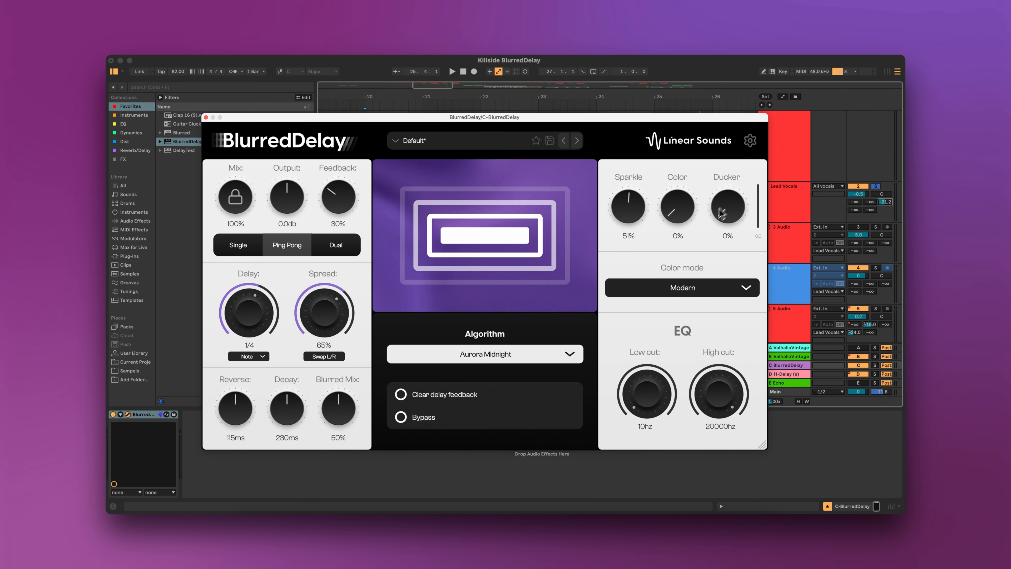
left_click_drag(677, 126, 682, 131)
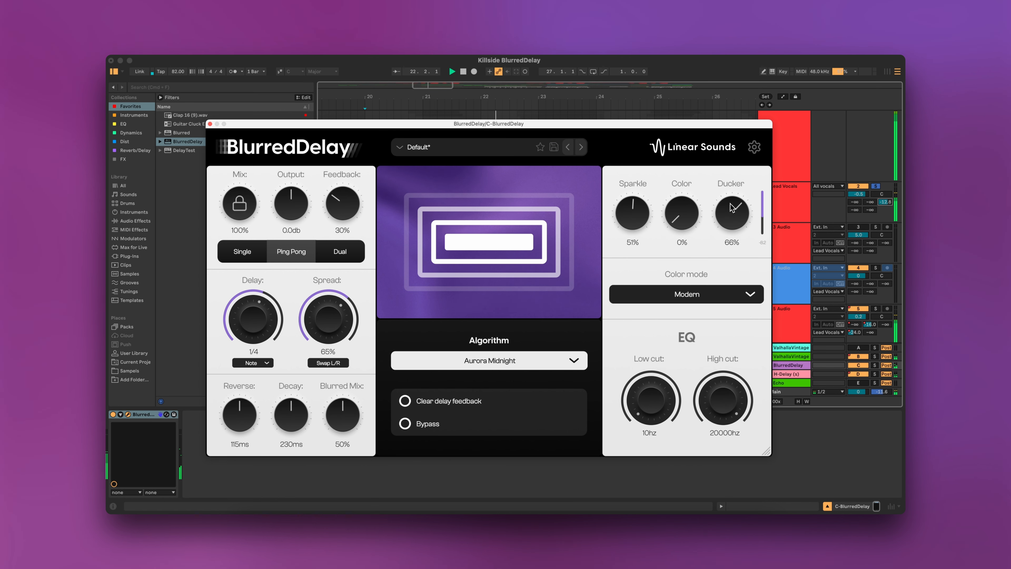
left_click_drag(731, 216, 733, 219)
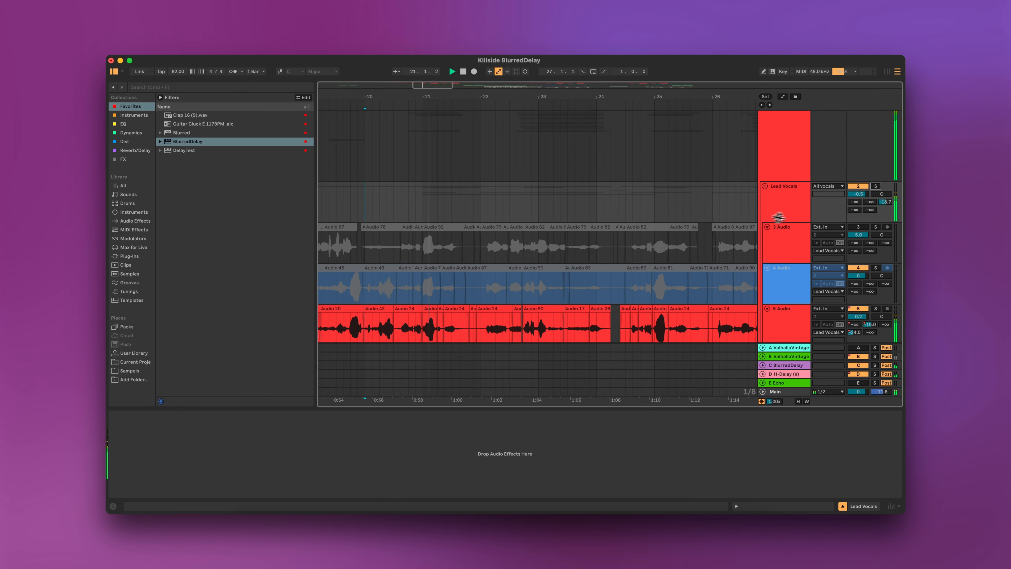
Restart playback, reopen the BlurredDelay plugin and set Color to about 61% in Antique mode.
left_click(420, 205)
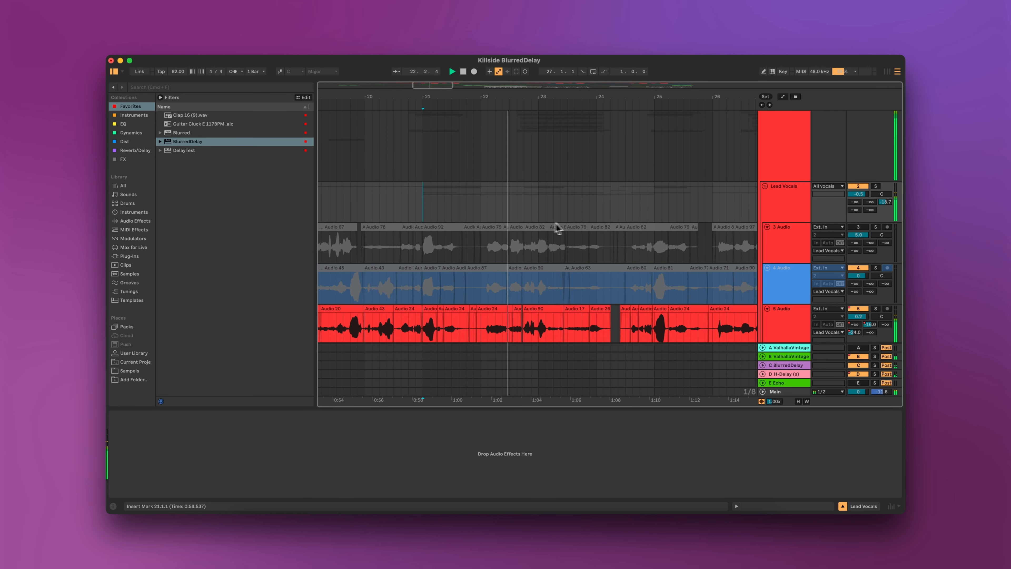
left_click(793, 368)
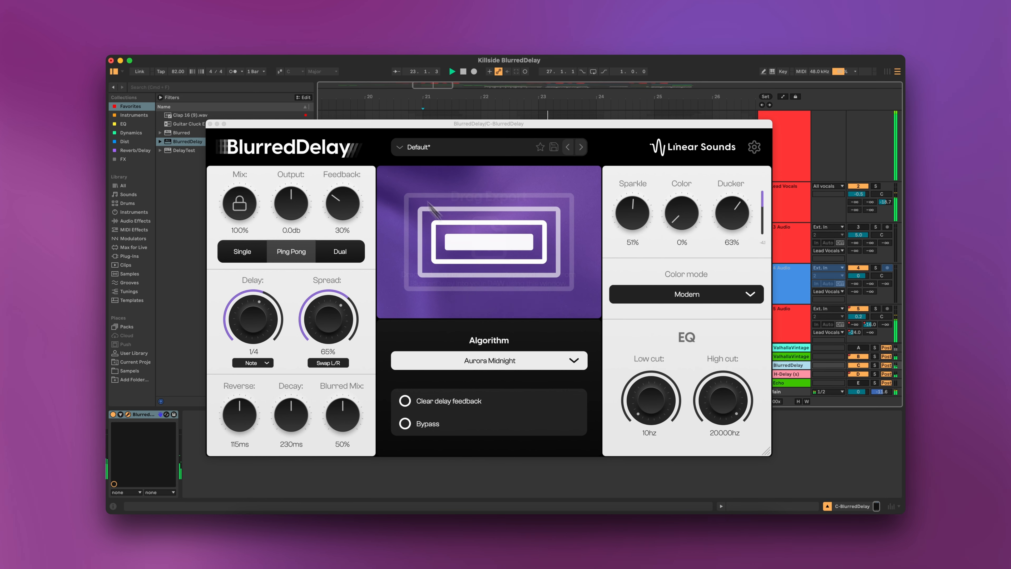
left_click_drag(349, 125, 365, 107)
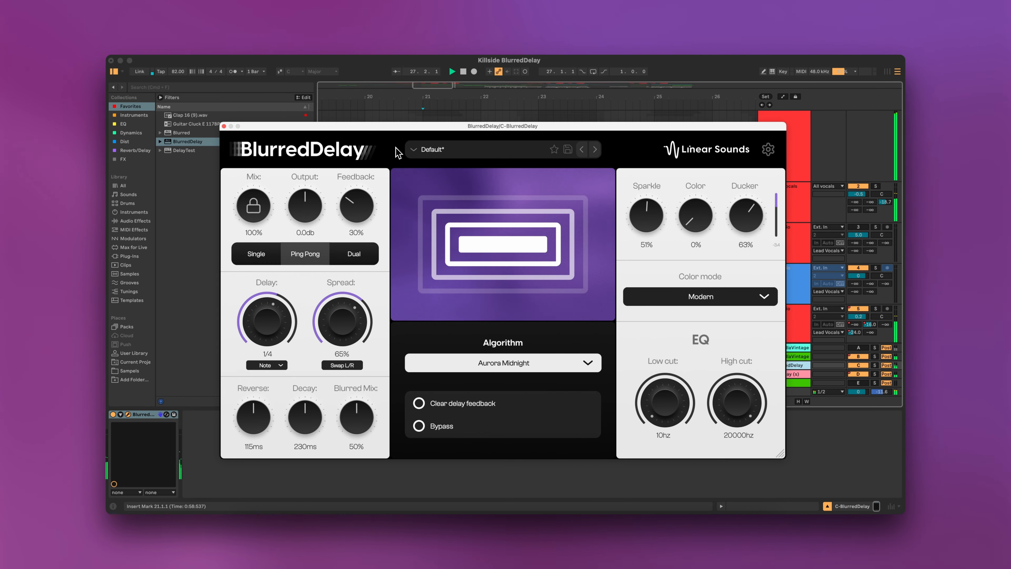
left_click_drag(402, 128, 404, 123)
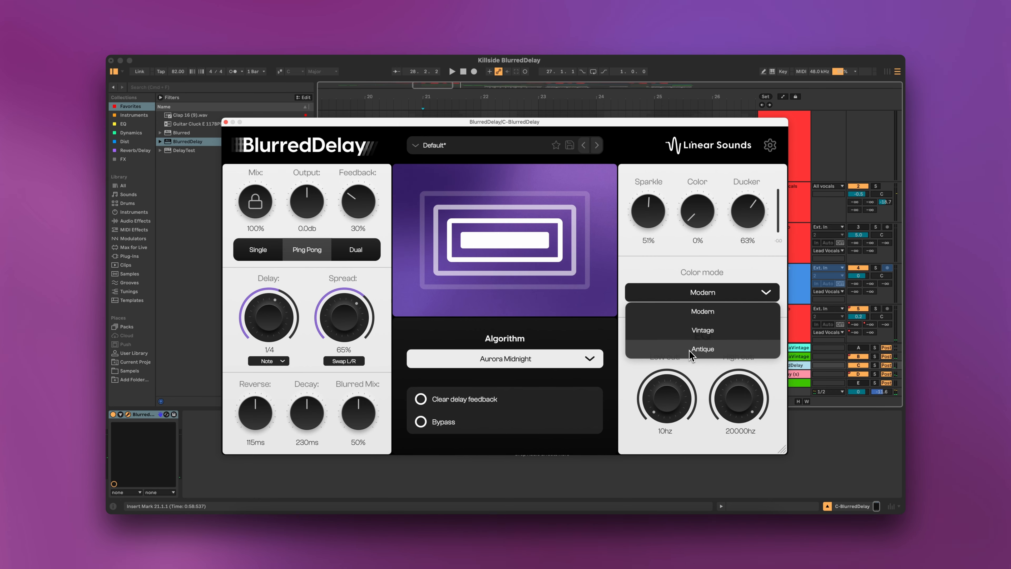
left_click(692, 351)
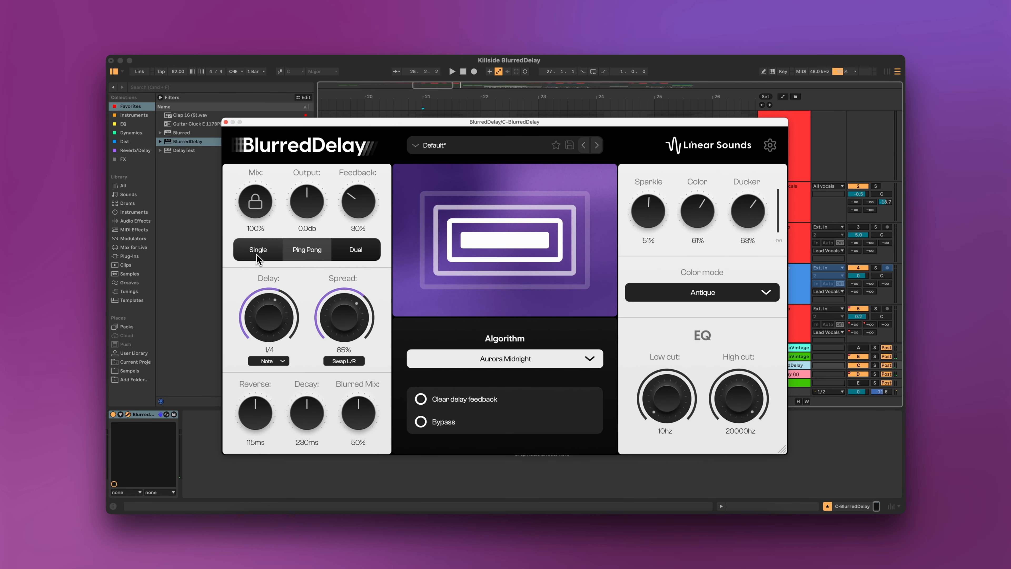
Switch the delay from Ping Pong to Single mode.
left_click(259, 254)
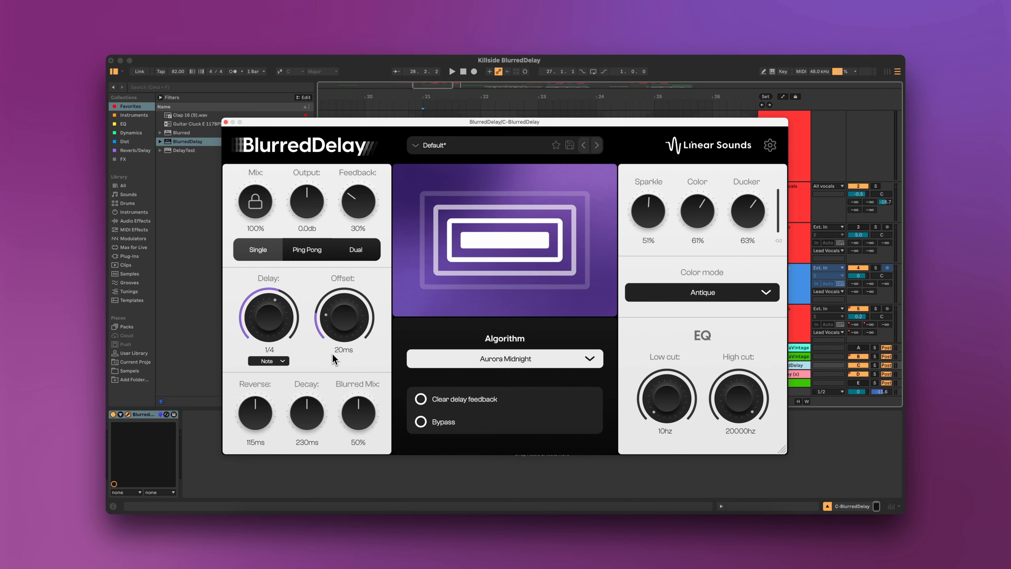
left_click_drag(640, 124, 655, 118)
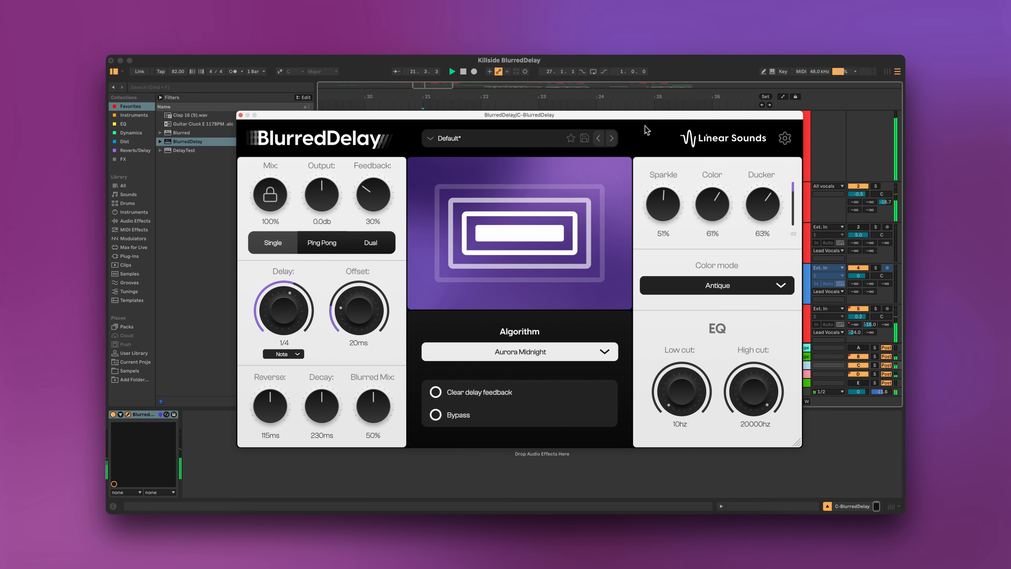
left_click_drag(646, 125, 631, 143)
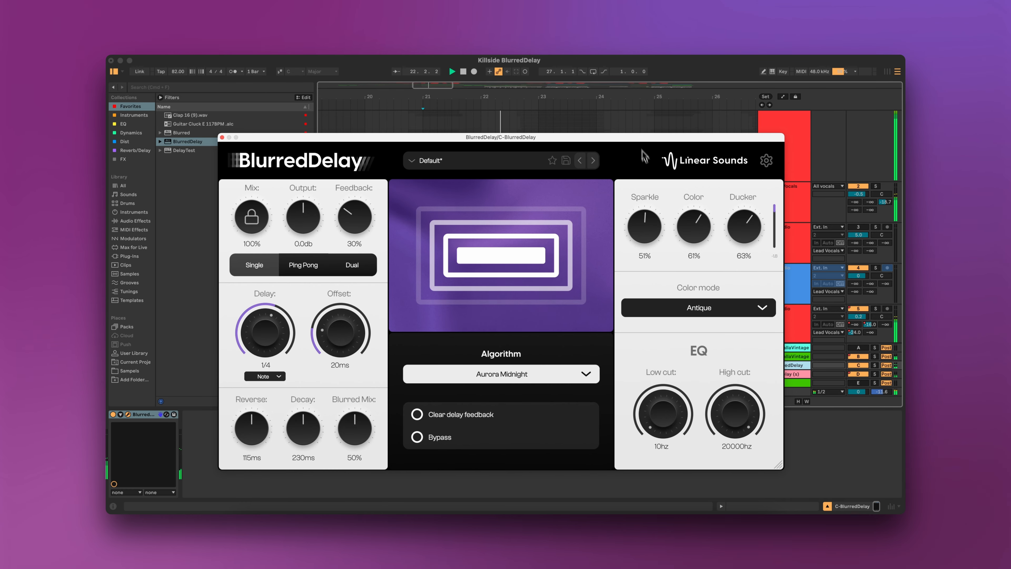
Lower Color to about 41% and set Output to about 0.8 dB.
left_click_drag(682, 228, 691, 235)
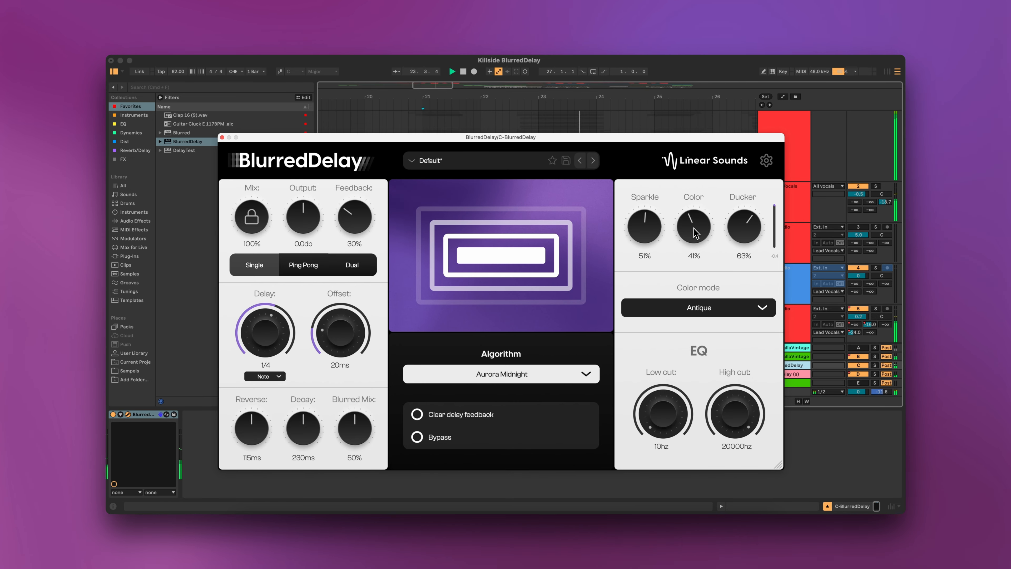
left_click_drag(304, 219, 299, 220)
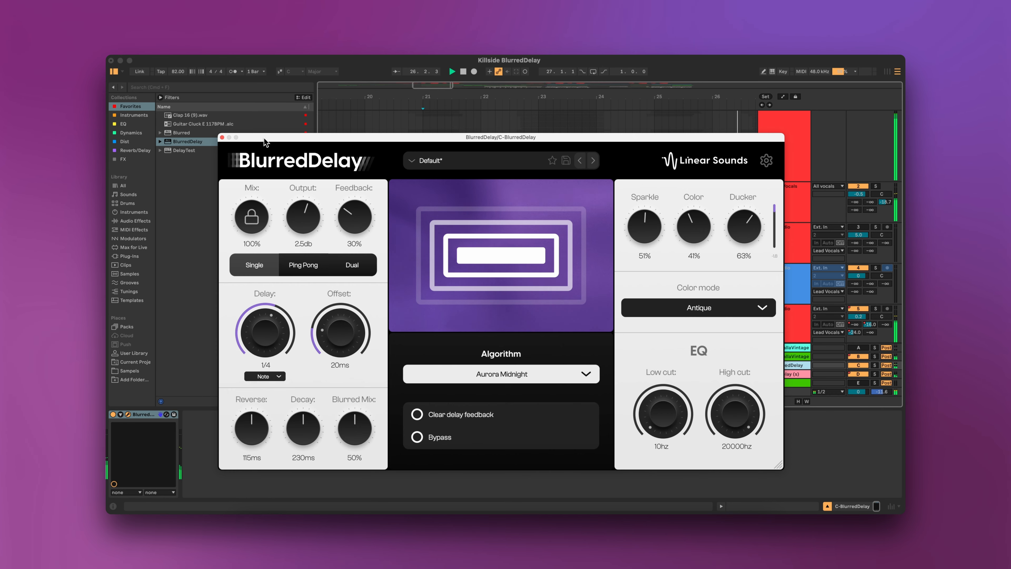
left_click_drag(264, 138, 277, 132)
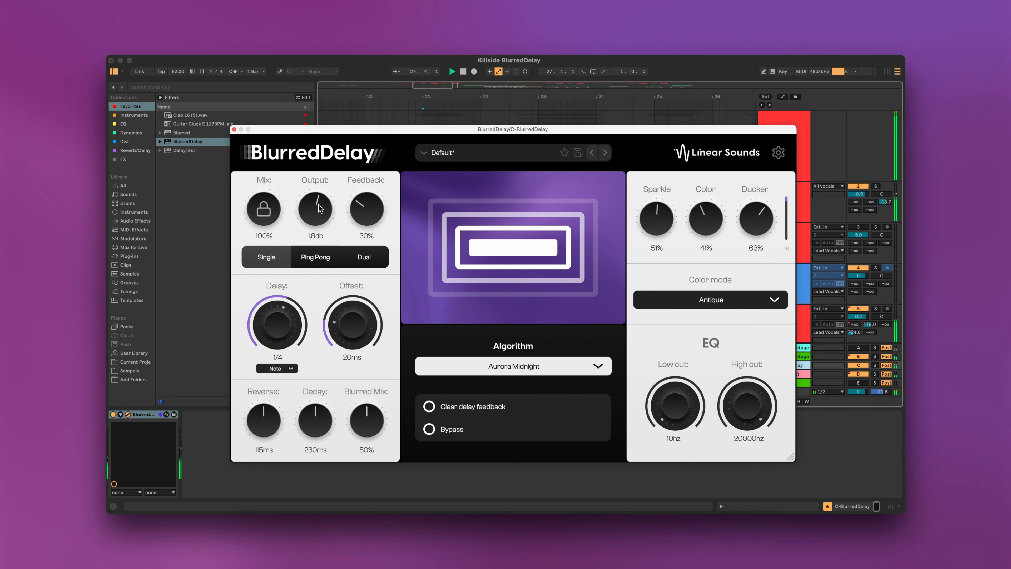
left_click_drag(318, 211, 320, 215)
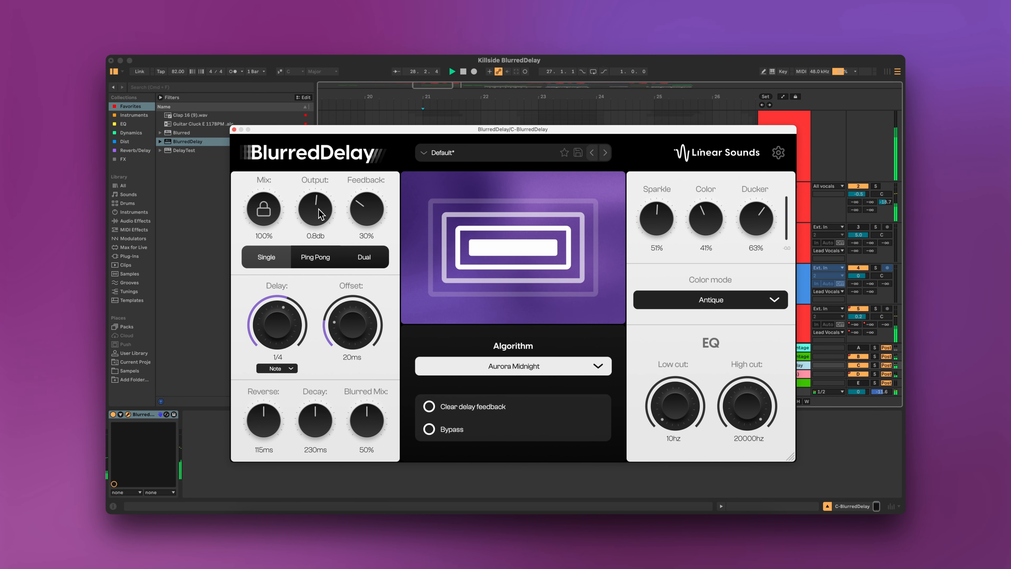